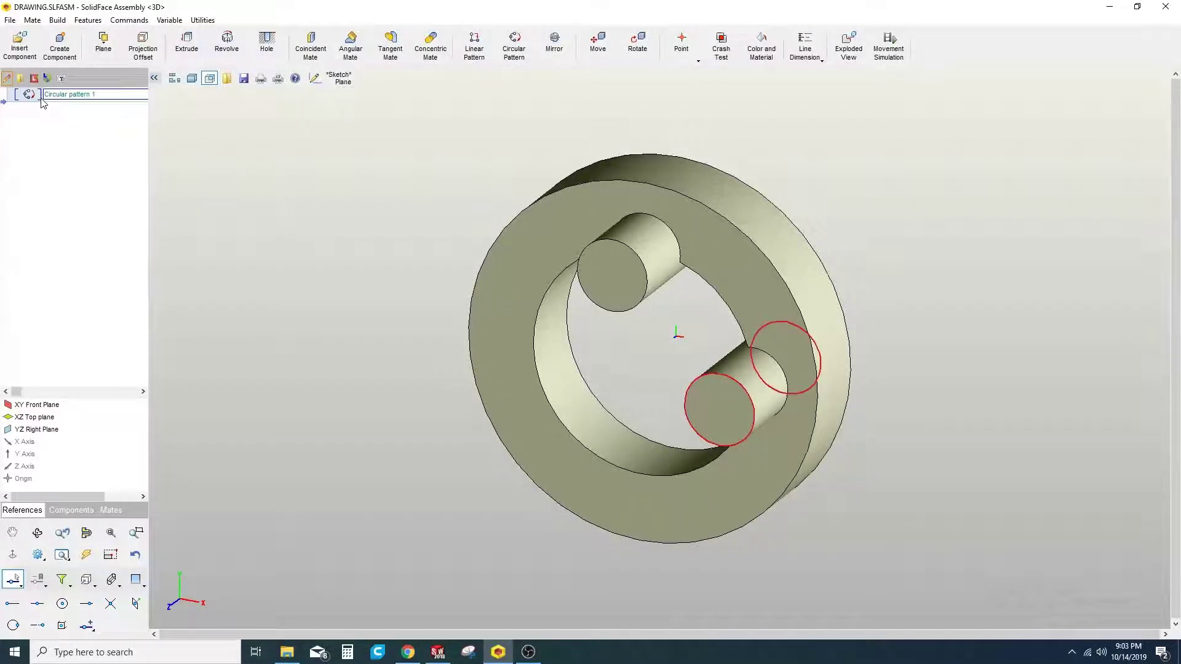
Finish naming the pattern, check both pins' end faces, then clear the selection
{"action": "left_click", "coordinate": [41, 106]}
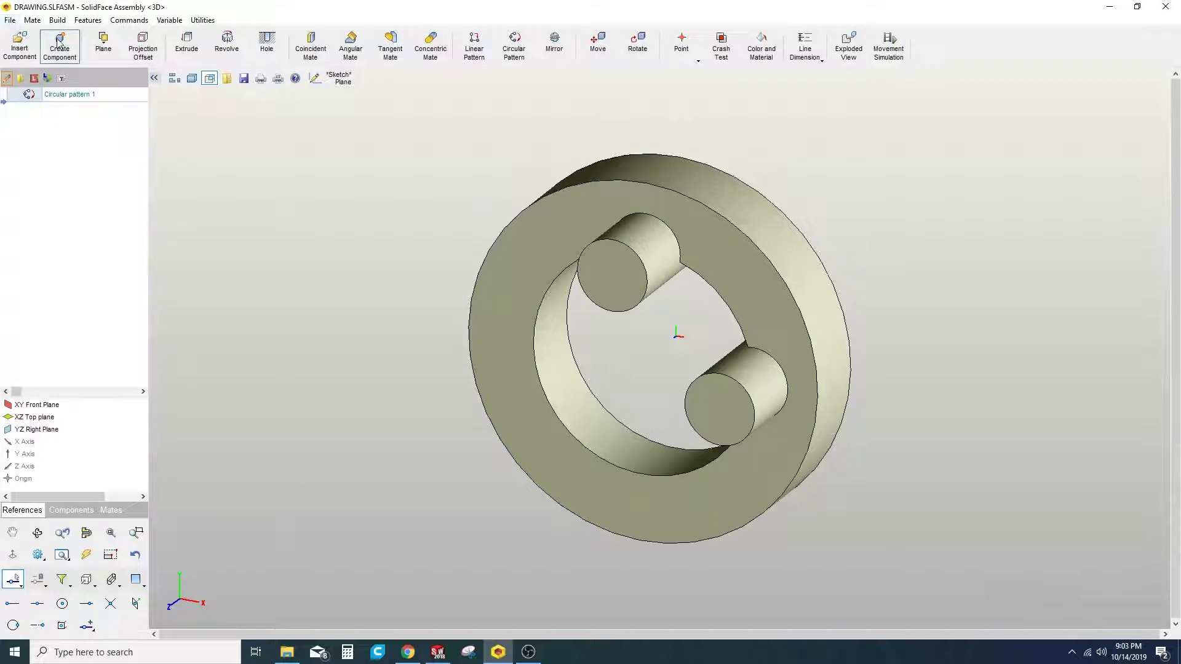
{"action": "left_click", "coordinate": [623, 270]}
{"action": "left_click", "coordinate": [716, 411]}
{"action": "left_click", "coordinate": [435, 304]}
Close the assembly from the File menu without saving changes
{"action": "left_click", "coordinate": [11, 20]}
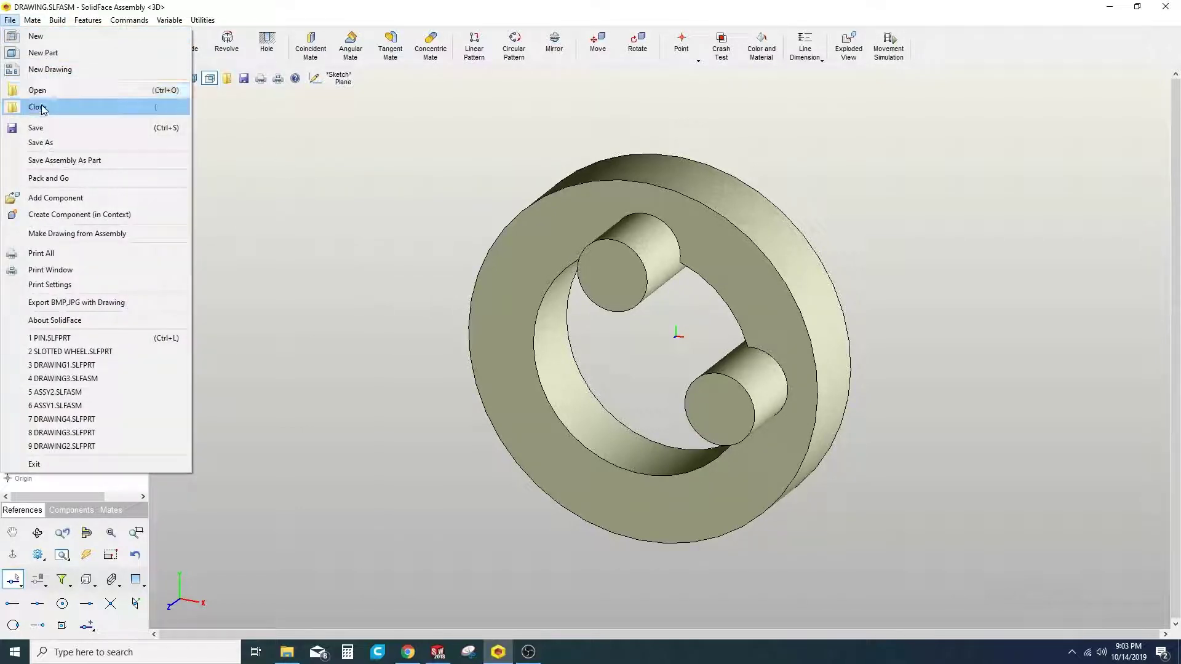
{"action": "left_click", "coordinate": [67, 49]}
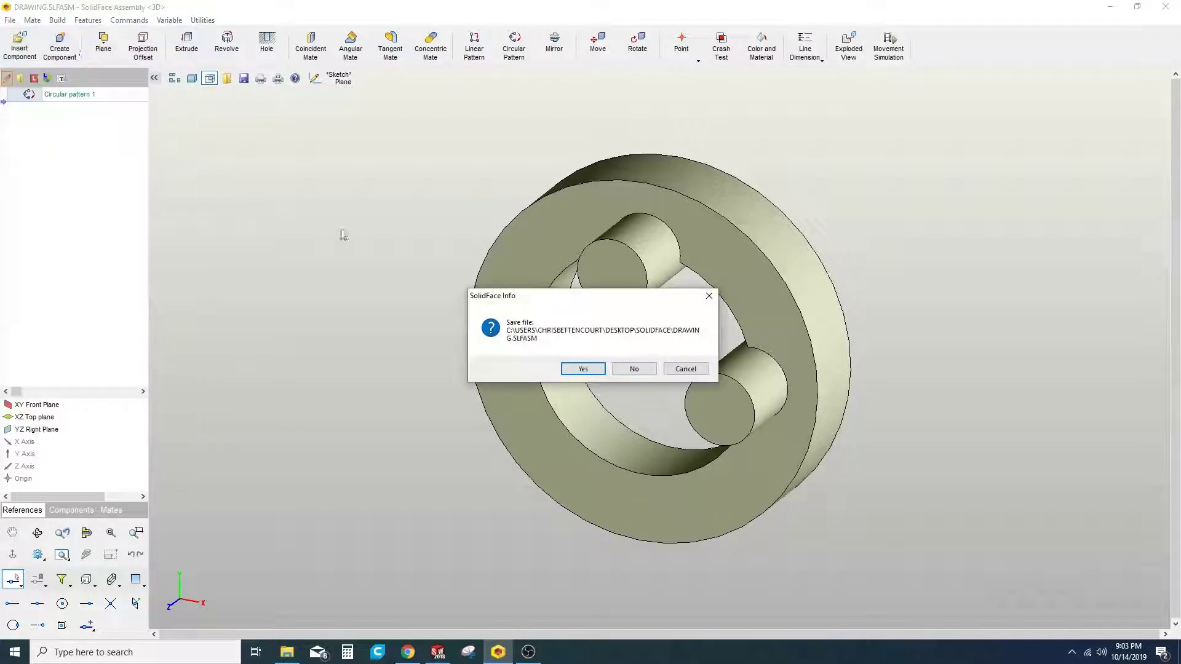
{"action": "left_click", "coordinate": [633, 369]}
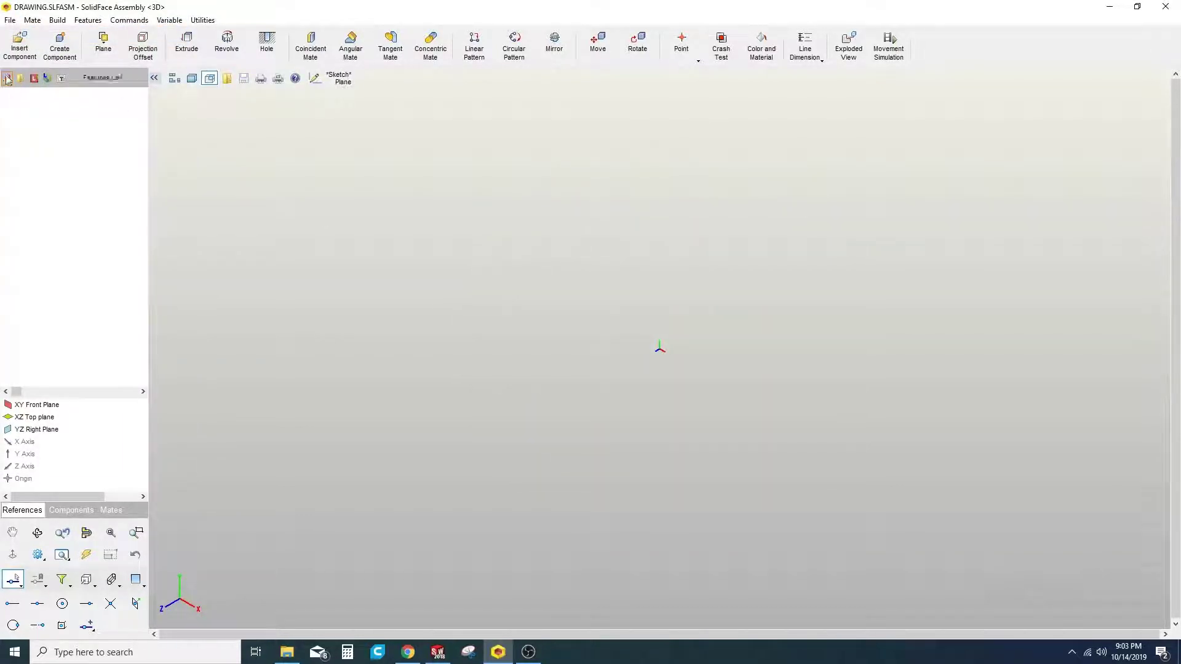
Insert the SLOTTED WHEEL part and orbit to view it front-on, then angled
{"action": "left_click", "coordinate": [21, 49]}
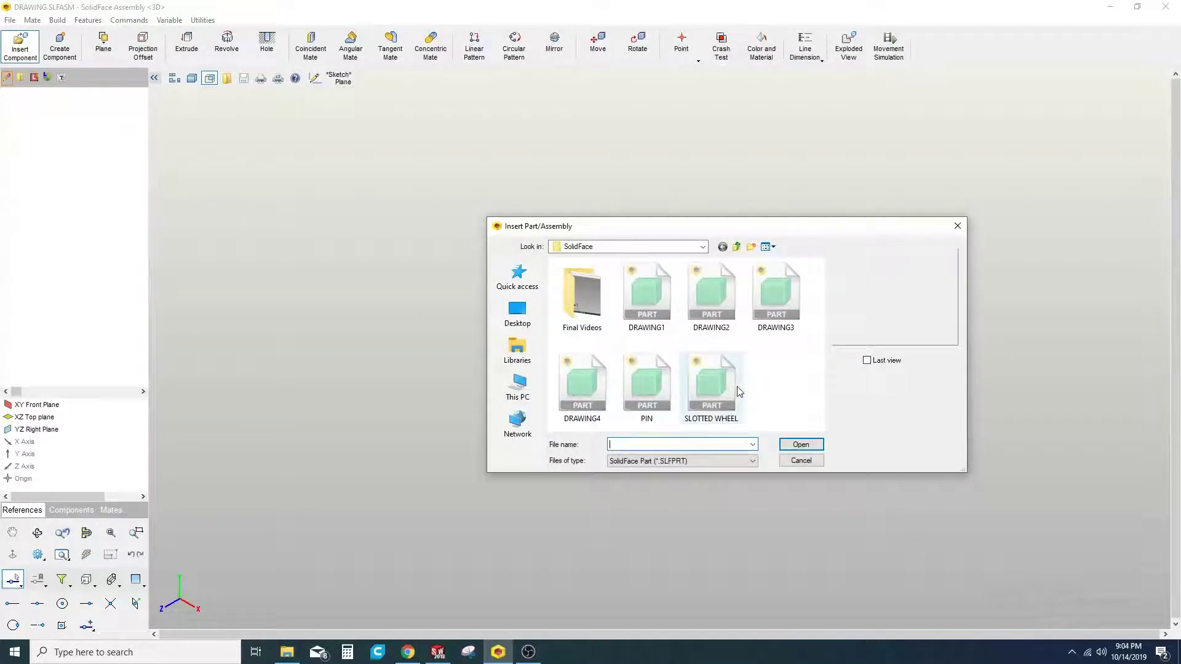
{"action": "left_click", "coordinate": [723, 395]}
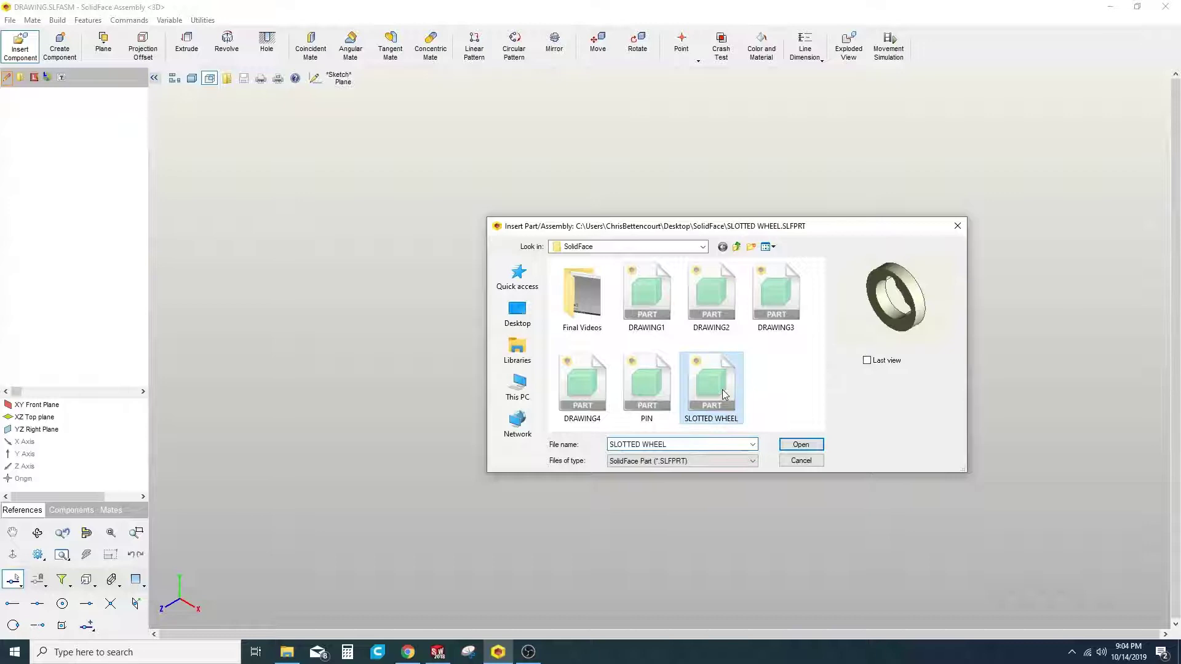
{"action": "left_click", "coordinate": [792, 445]}
{"action": "mouse_move", "coordinate": [659, 375]}
{"action": "middle_mouse_down"}
{"action": "mouse_move", "coordinate": [594, 338]}
{"action": "mouse_move", "coordinate": [672, 205]}
{"action": "middle_mouse_up"}
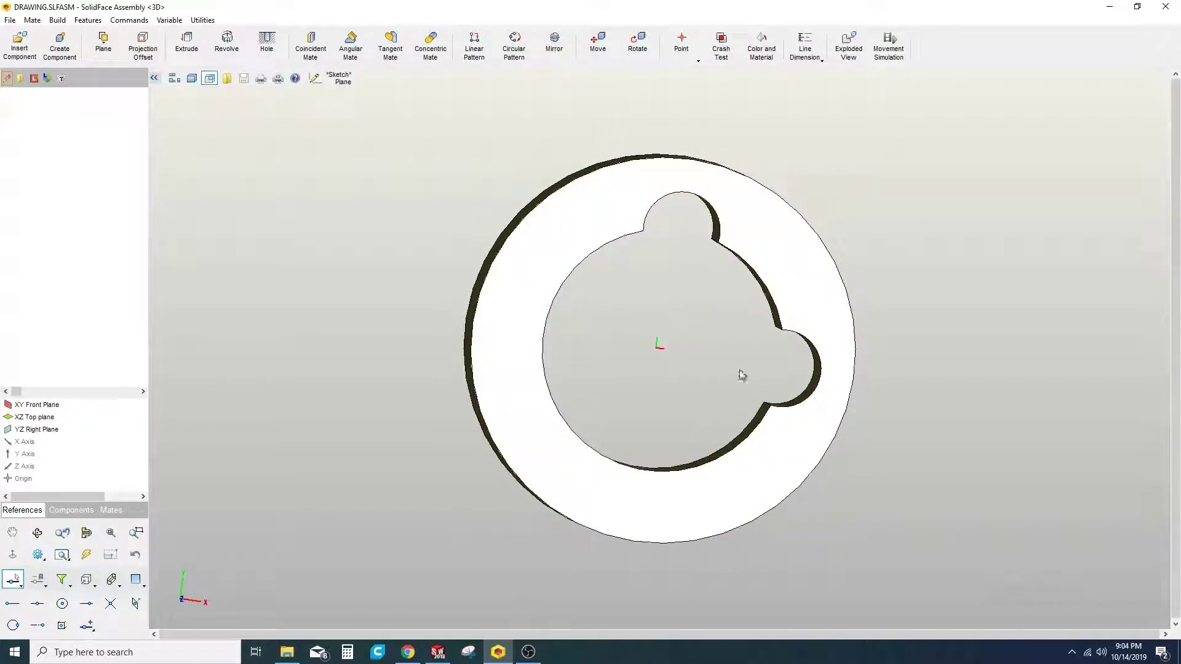
{"action": "middle_click_drag", "start_coordinate": [723, 278], "coordinate": [404, 248]}
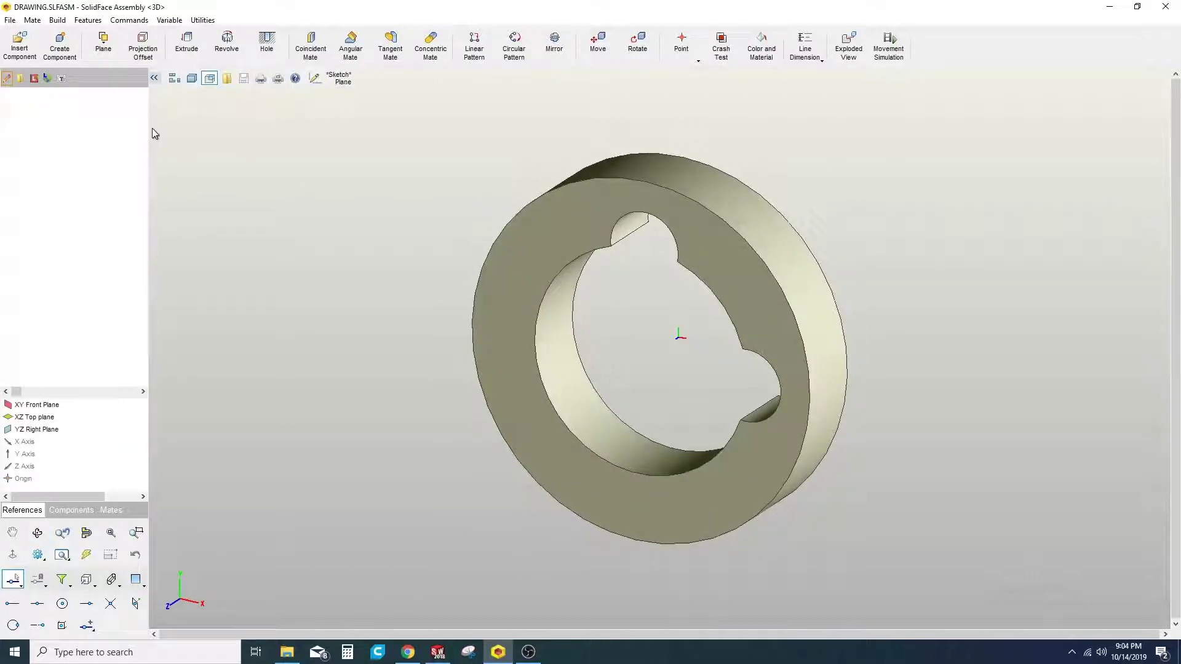
Insert the PIN part and place it at the assembly Origin reference
{"action": "left_click", "coordinate": [20, 46]}
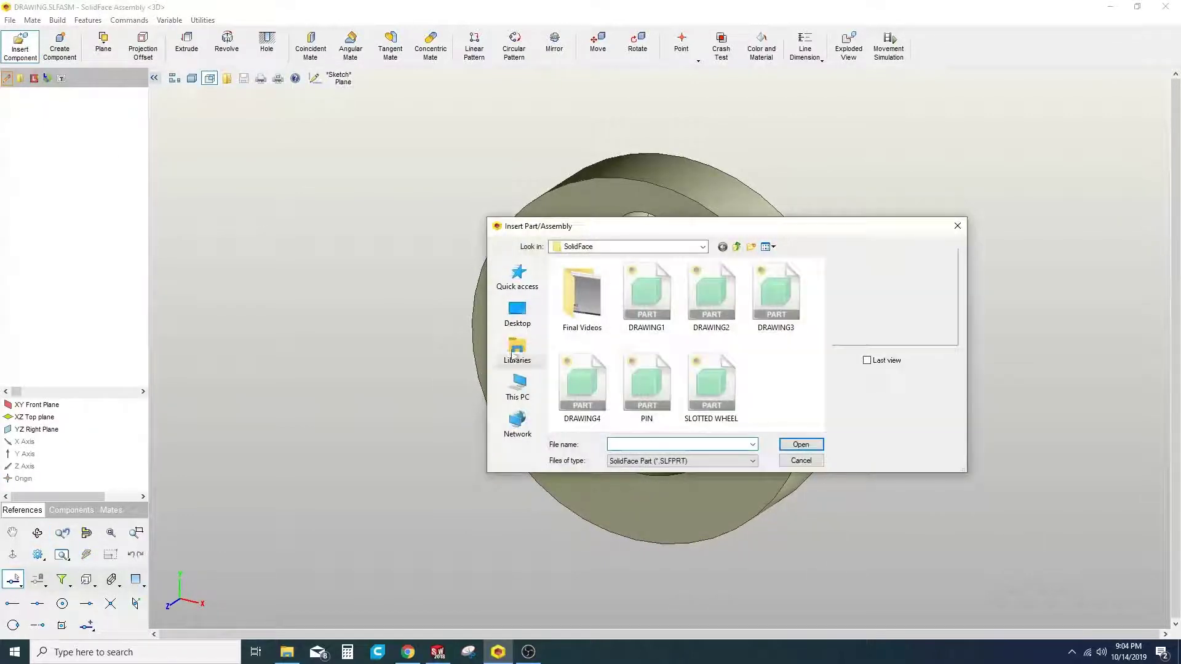
{"action": "left_click", "coordinate": [645, 385]}
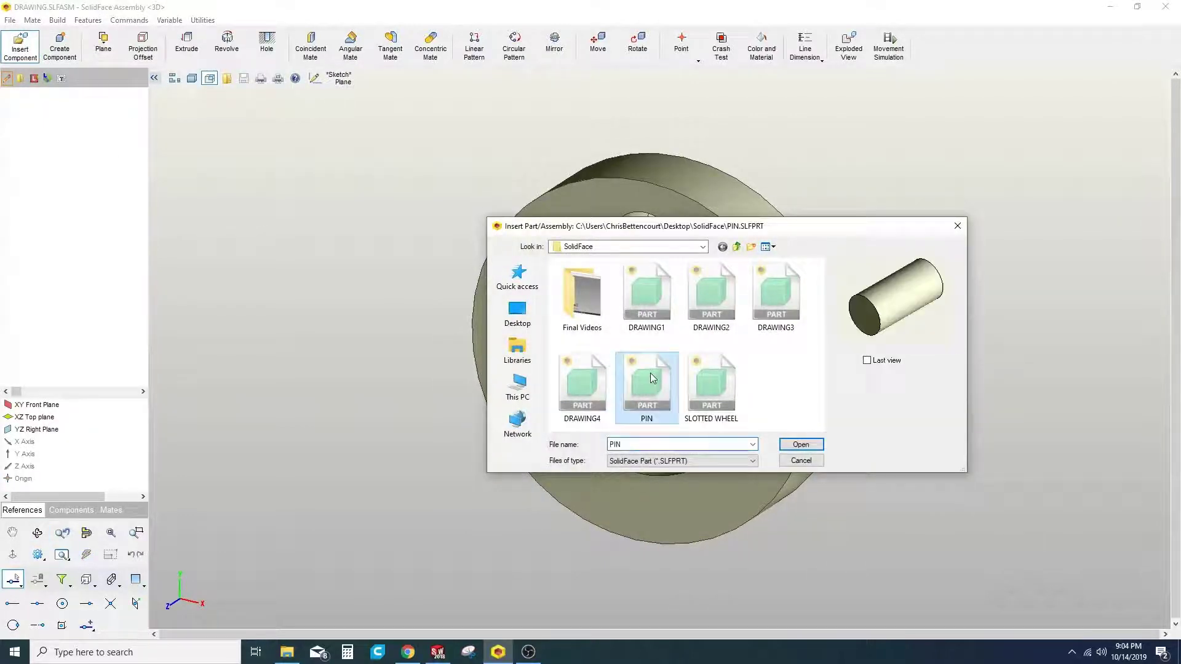
{"action": "left_click", "coordinate": [800, 444]}
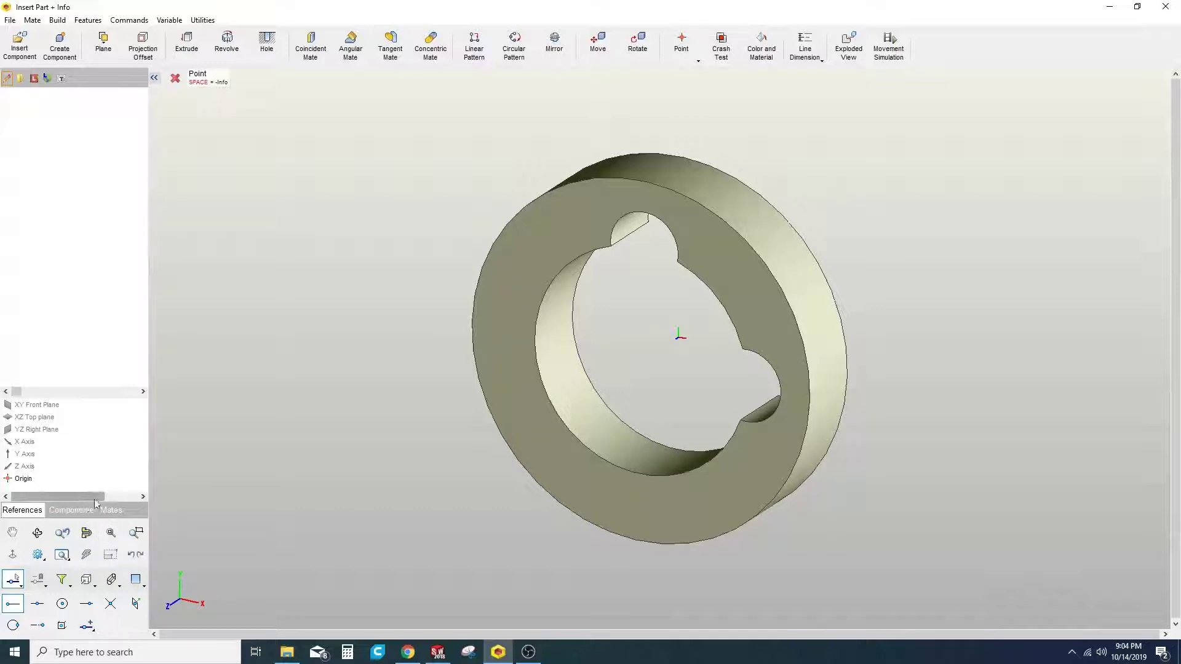
{"action": "left_click", "coordinate": [26, 478]}
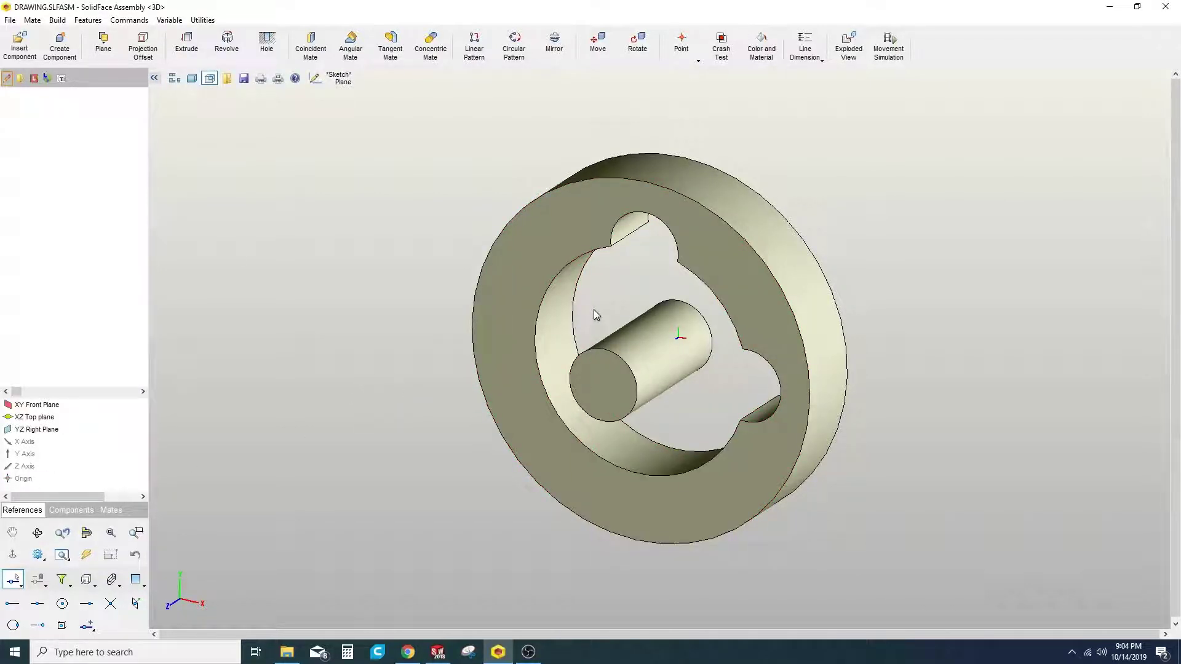
Add a concentric mate between the wheel's upper slot face and the pin's face
{"action": "middle_click_drag", "start_coordinate": [592, 309], "coordinate": [592, 123]}
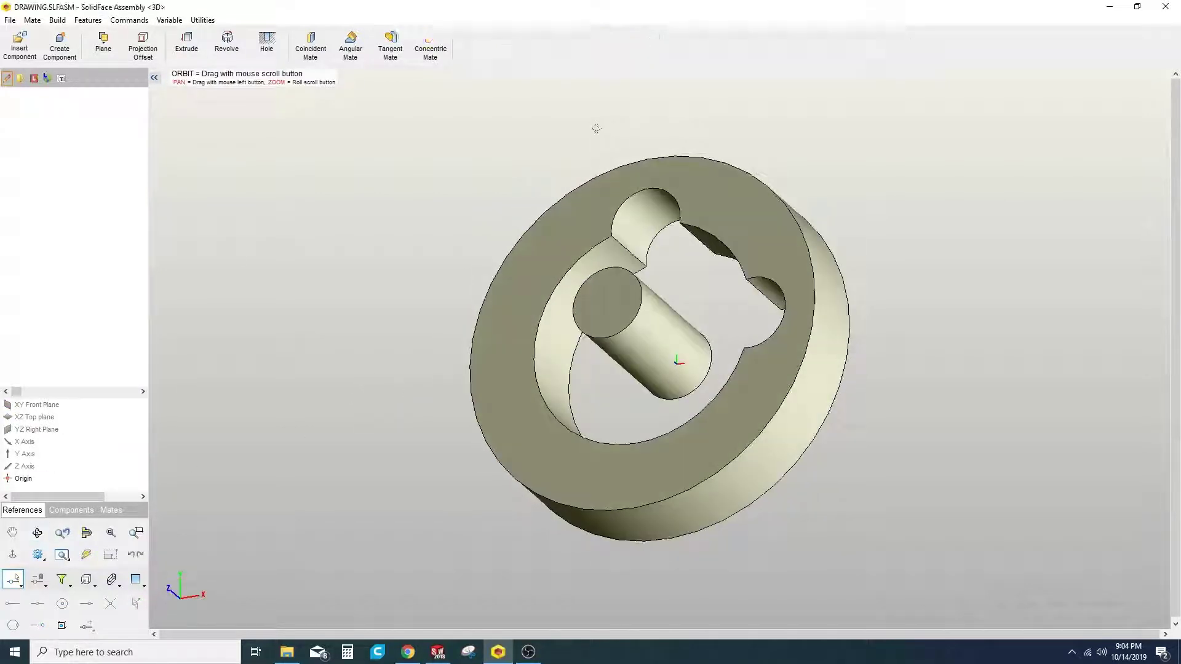
{"action": "left_click", "coordinate": [430, 46]}
{"action": "left_click", "coordinate": [644, 228]}
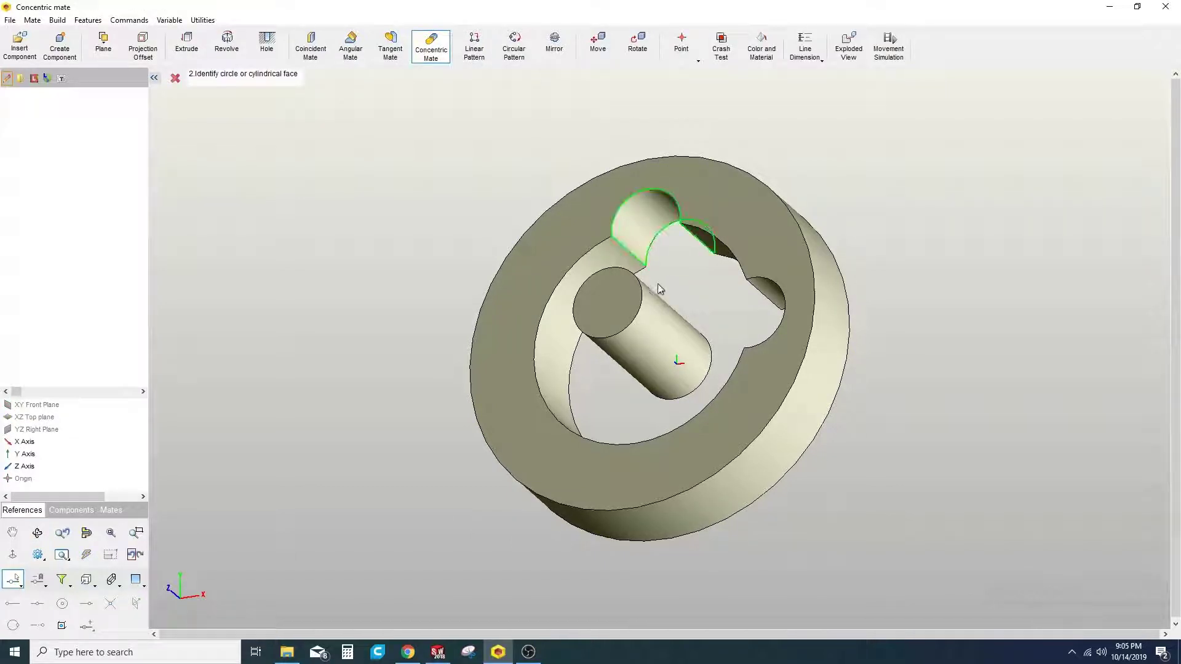
{"action": "left_click", "coordinate": [662, 346]}
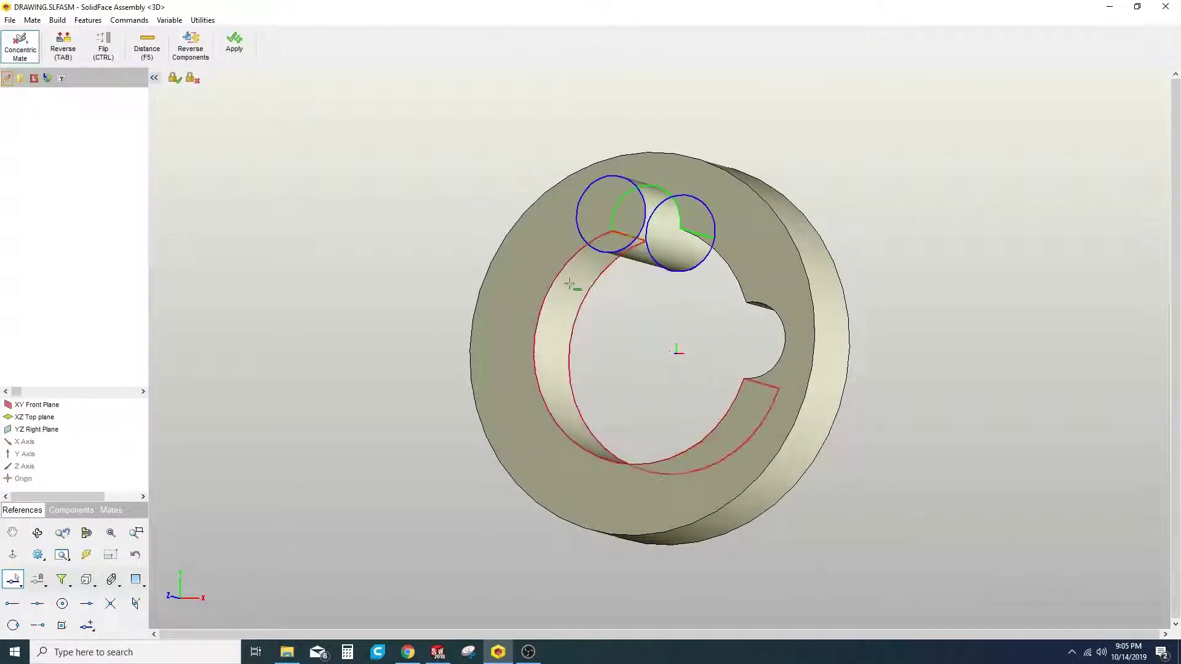
{"action": "left_click", "coordinate": [238, 44]}
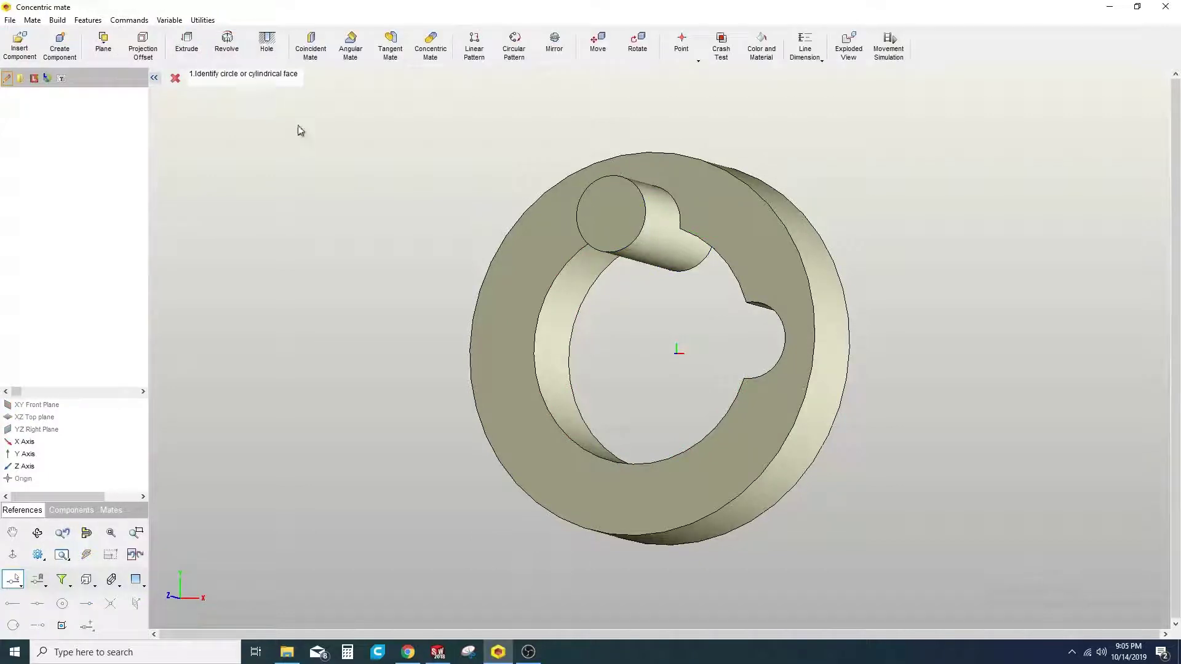
{"action": "middle_click_drag", "start_coordinate": [472, 168], "coordinate": [435, 271]}
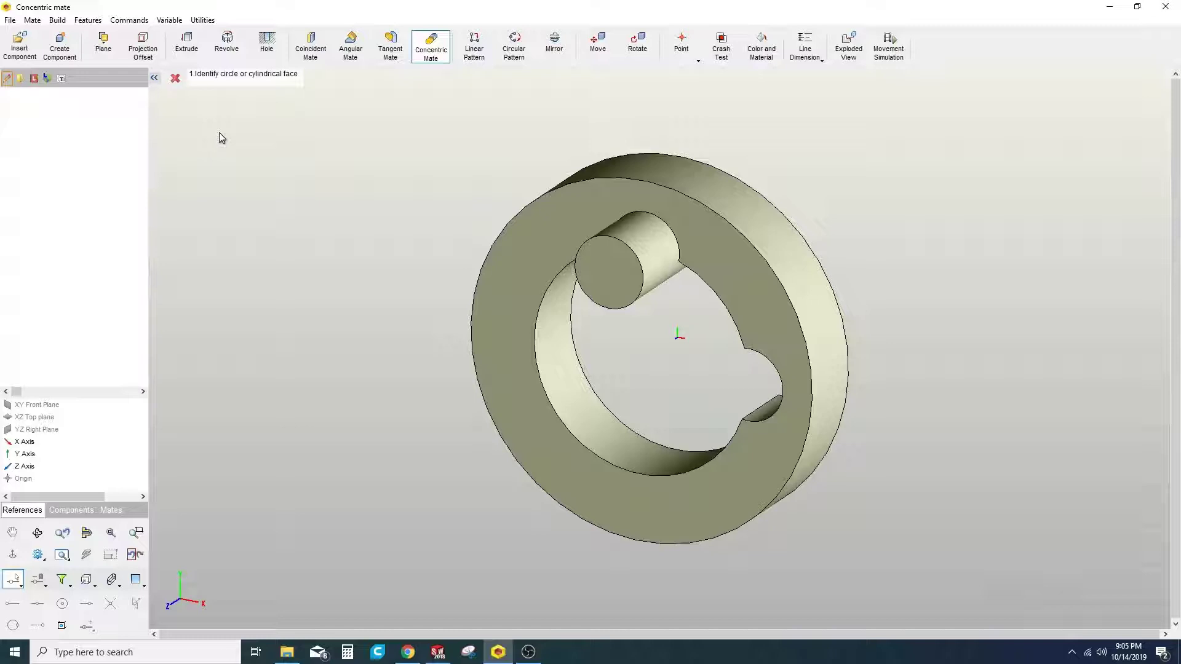
Begin a circular pattern and pick Z Axis from References as the rotation axis
{"action": "left_click", "coordinate": [518, 52]}
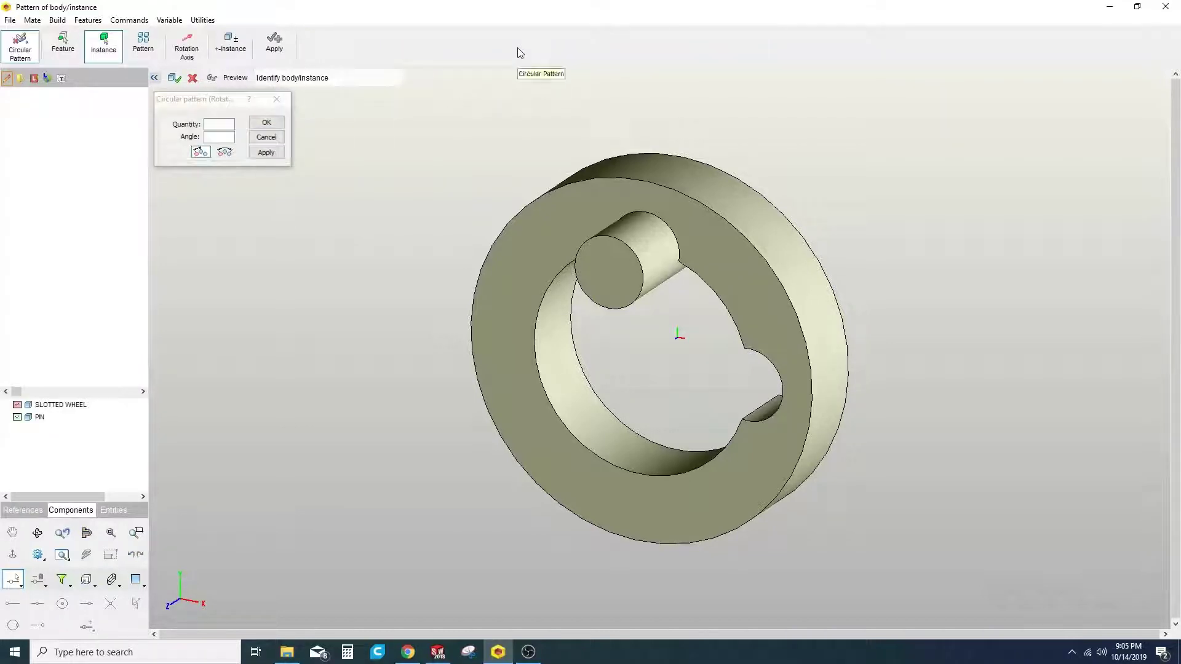
{"action": "left_click", "coordinate": [185, 54]}
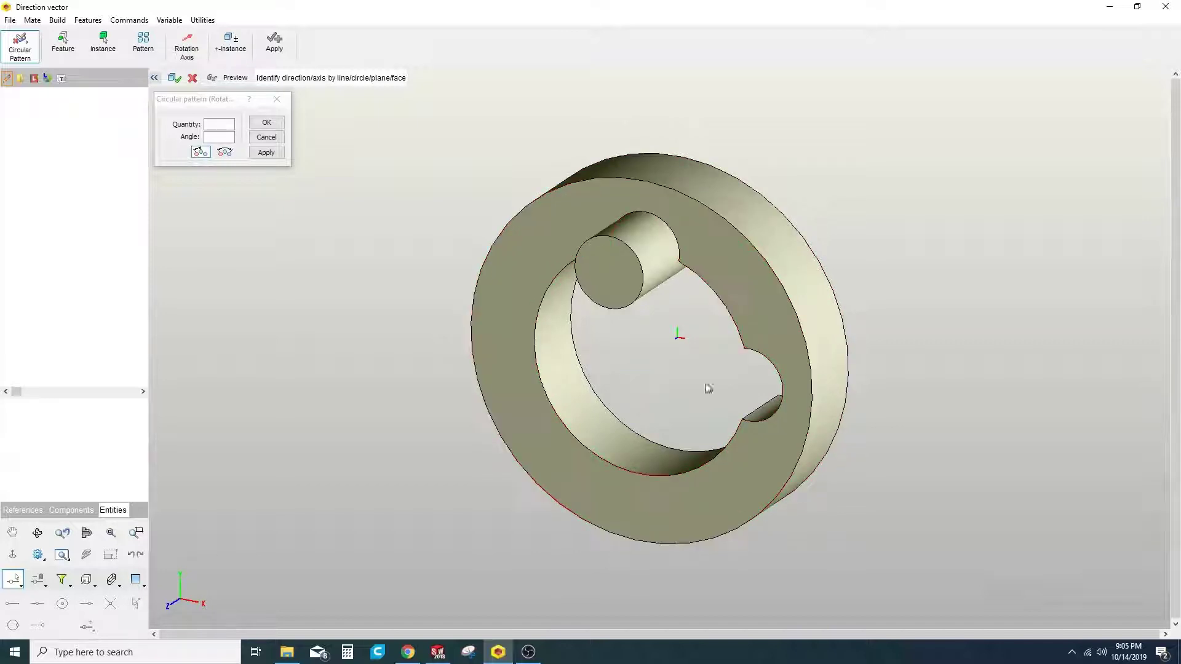
{"action": "left_click", "coordinate": [25, 510]}
{"action": "left_click", "coordinate": [26, 467]}
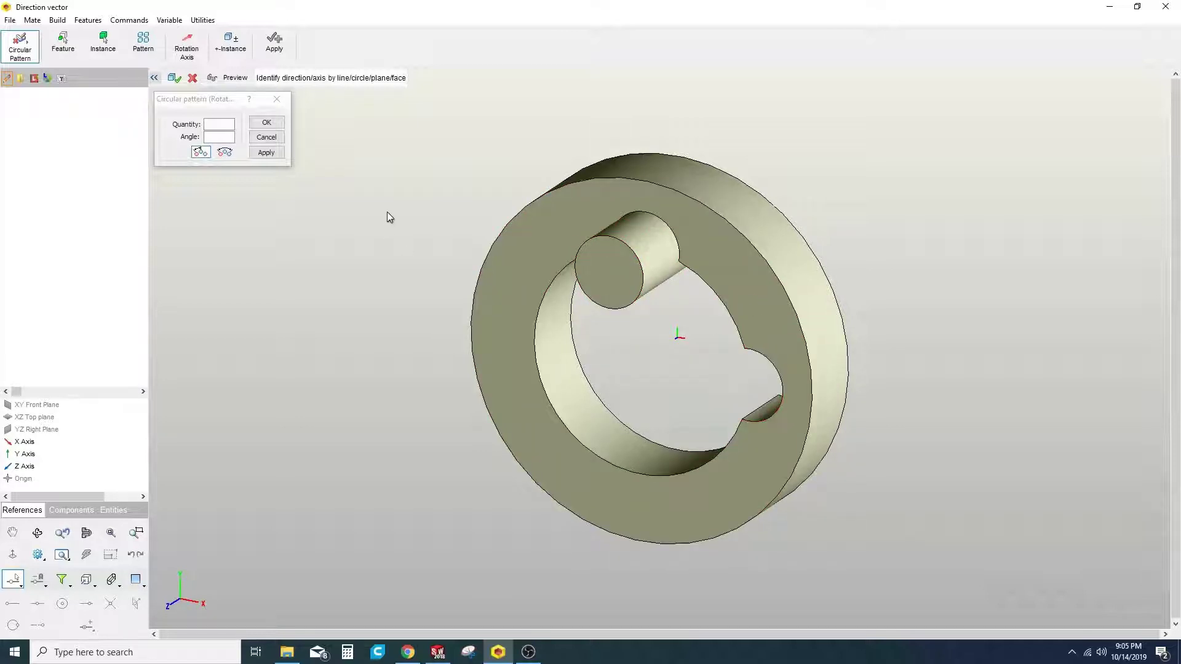
Enter quantity 2 and angle 270 for the pattern, then exit the command without applying it
{"action": "left_click", "coordinate": [24, 469]}
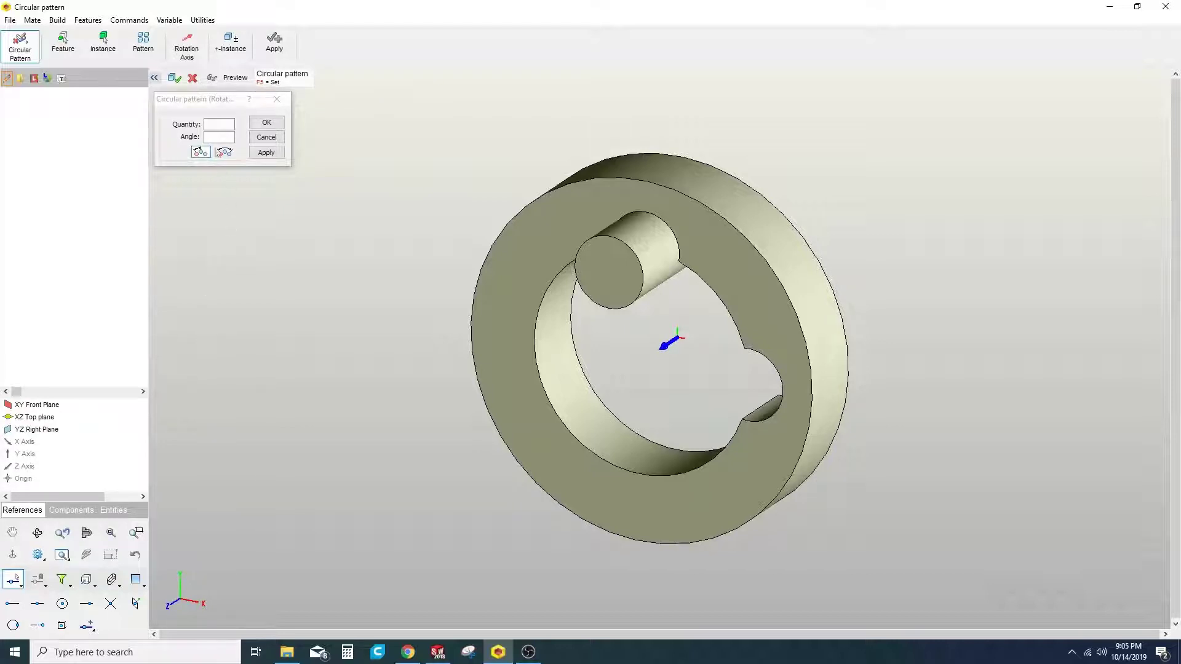
{"action": "left_click", "coordinate": [225, 121]}
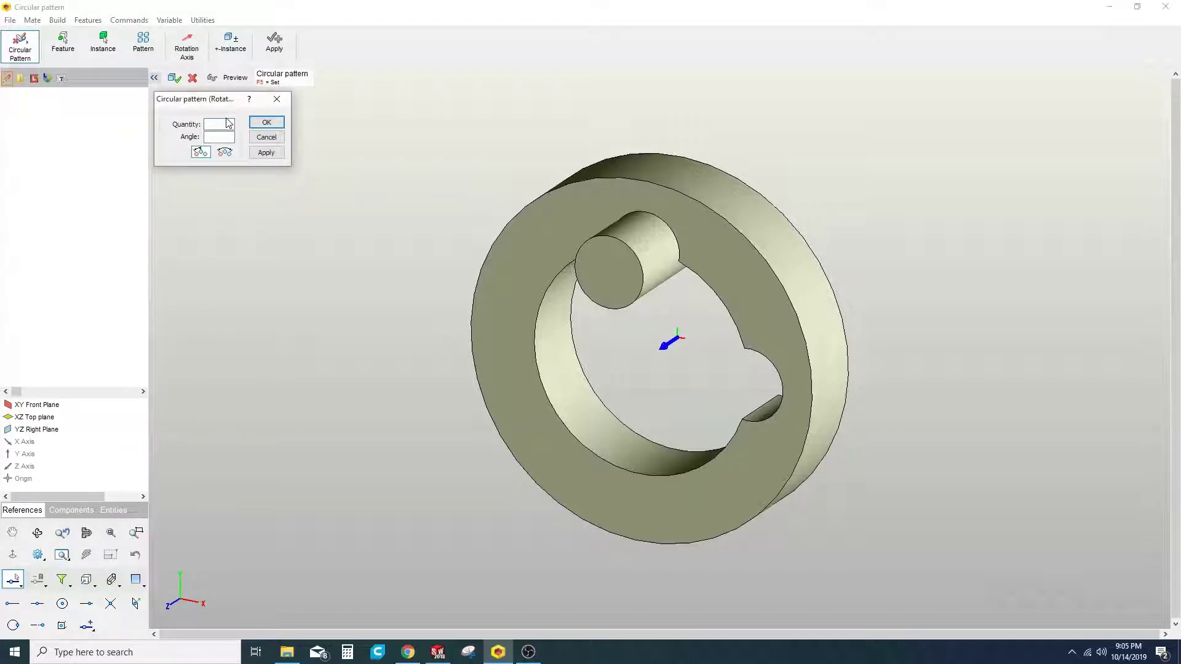
{"action": "type", "text": "2"}
{"action": "left_click", "coordinate": [208, 135]}
{"action": "left_click", "coordinate": [219, 136]}
{"action": "left_click", "coordinate": [265, 122]}
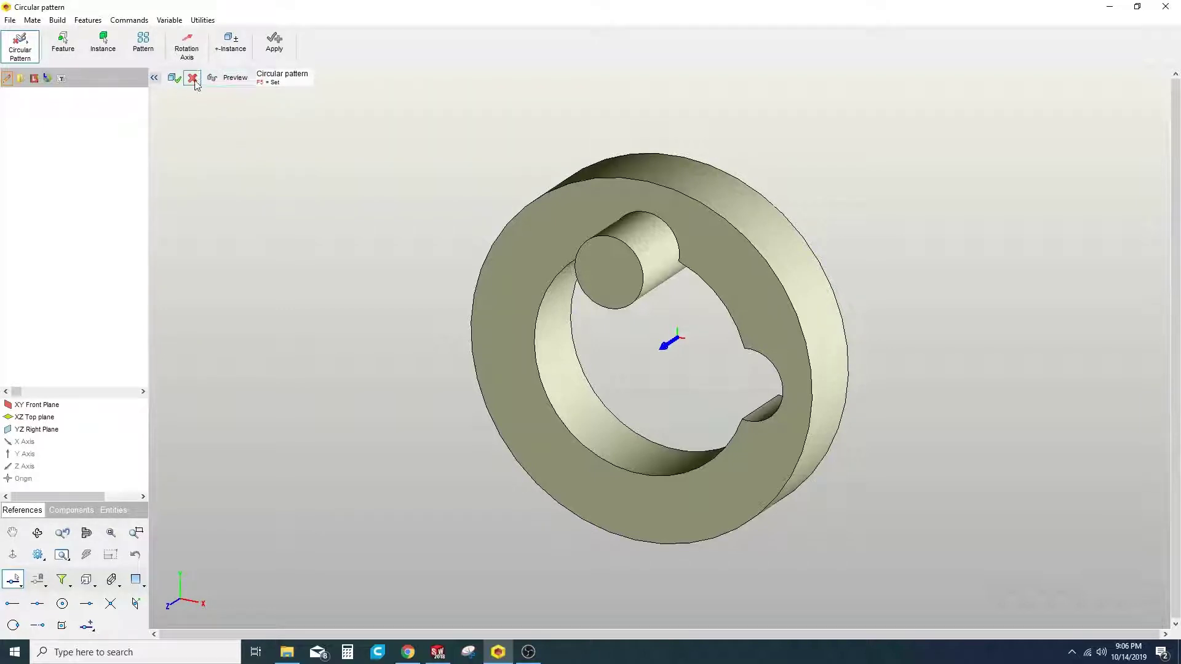
{"action": "left_click", "coordinate": [175, 80]}
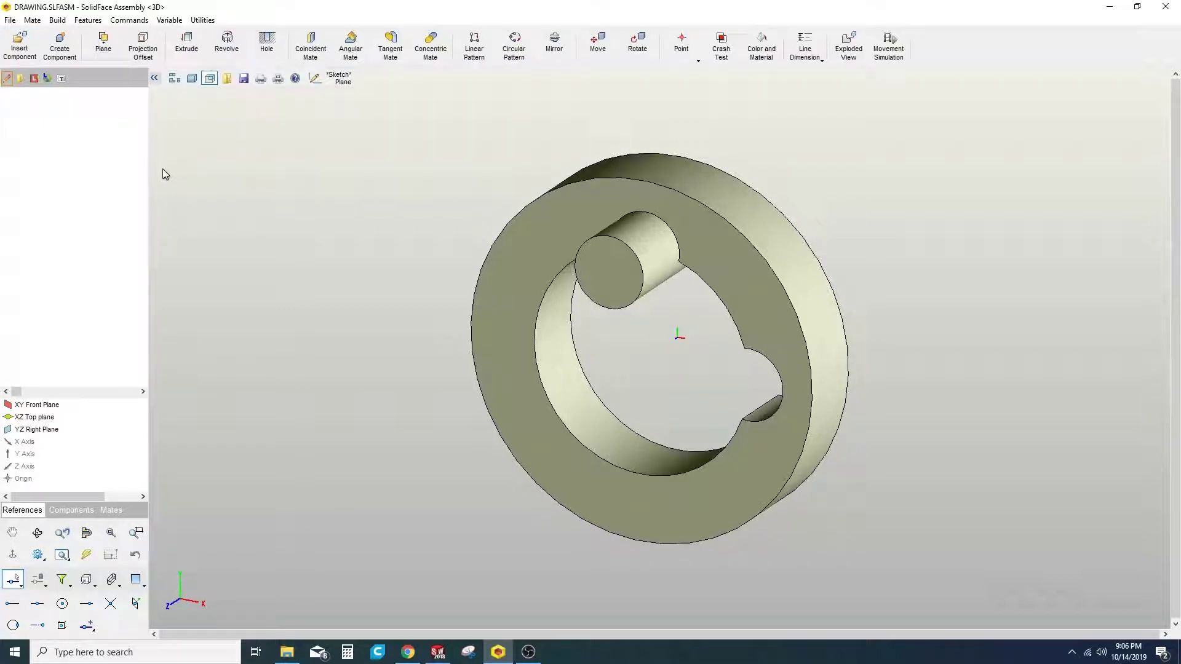
Circularly pattern the PIN from the Components list with quantity 2, angle 270, and preview it
{"action": "left_click", "coordinate": [89, 511]}
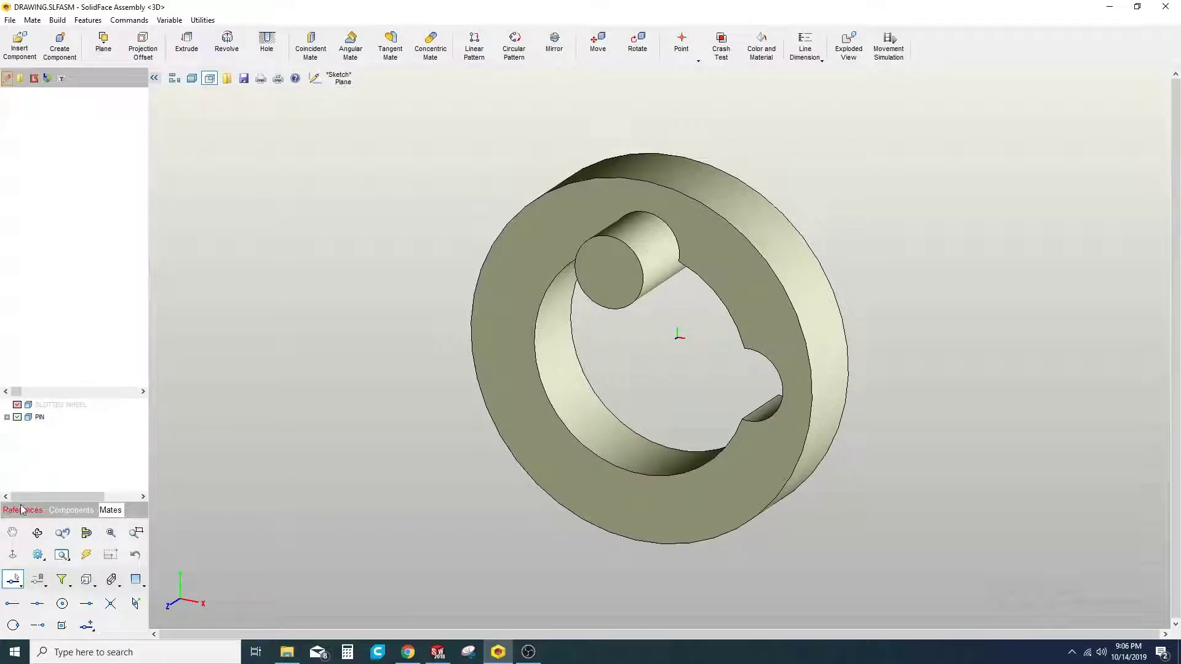
{"action": "left_click", "coordinate": [86, 512]}
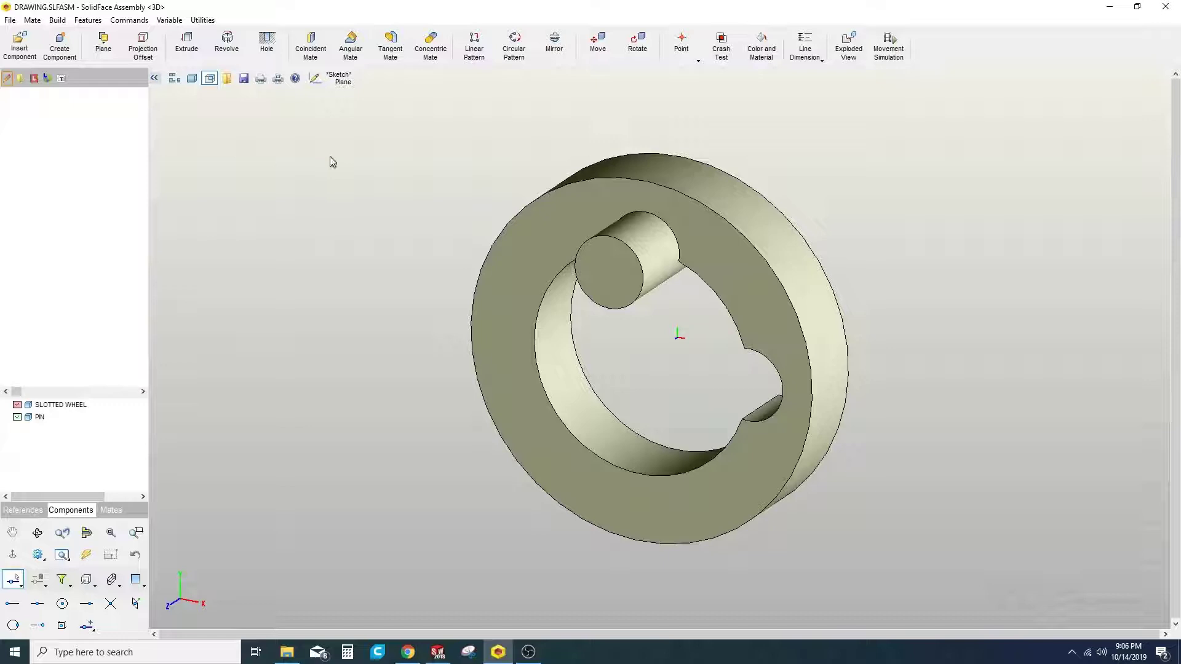
{"action": "left_click", "coordinate": [515, 51]}
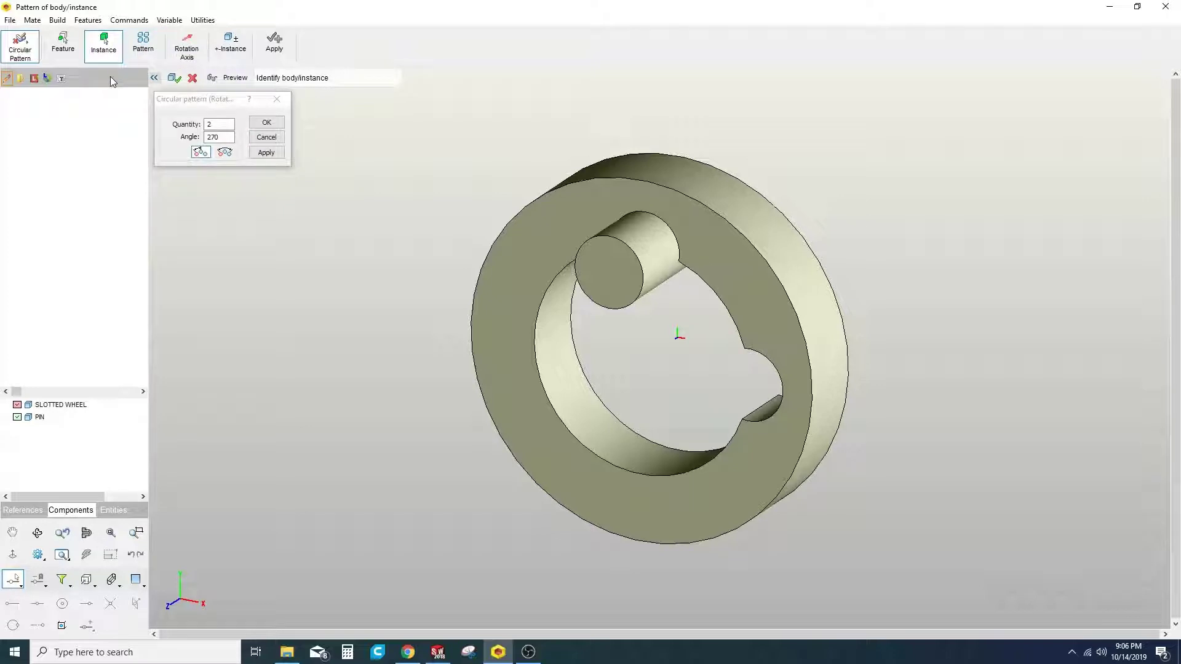
{"action": "left_click", "coordinate": [609, 284]}
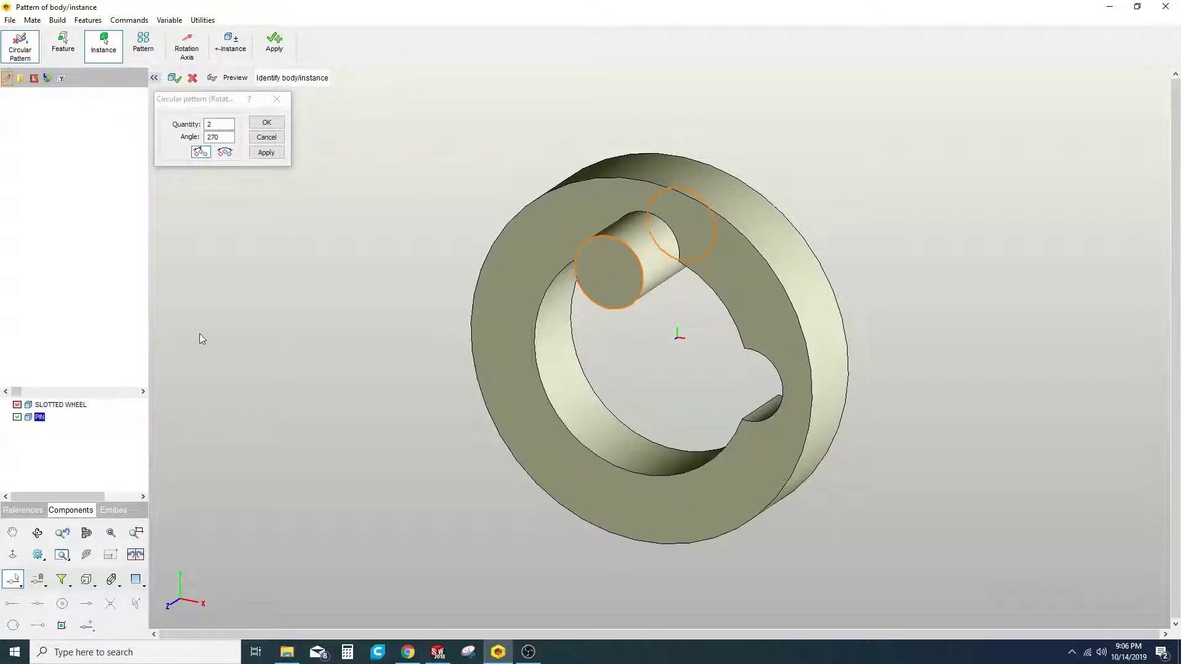
{"action": "left_click", "coordinate": [263, 122]}
{"action": "left_click", "coordinate": [235, 78]}
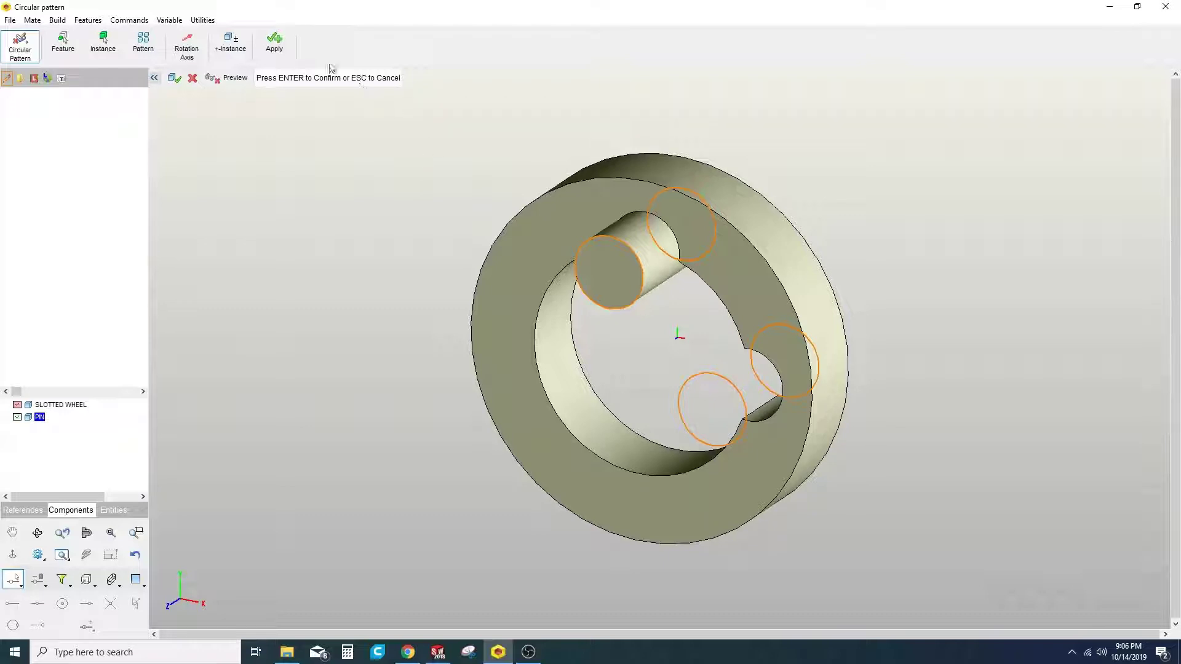
{"action": "left_click", "coordinate": [175, 78]}
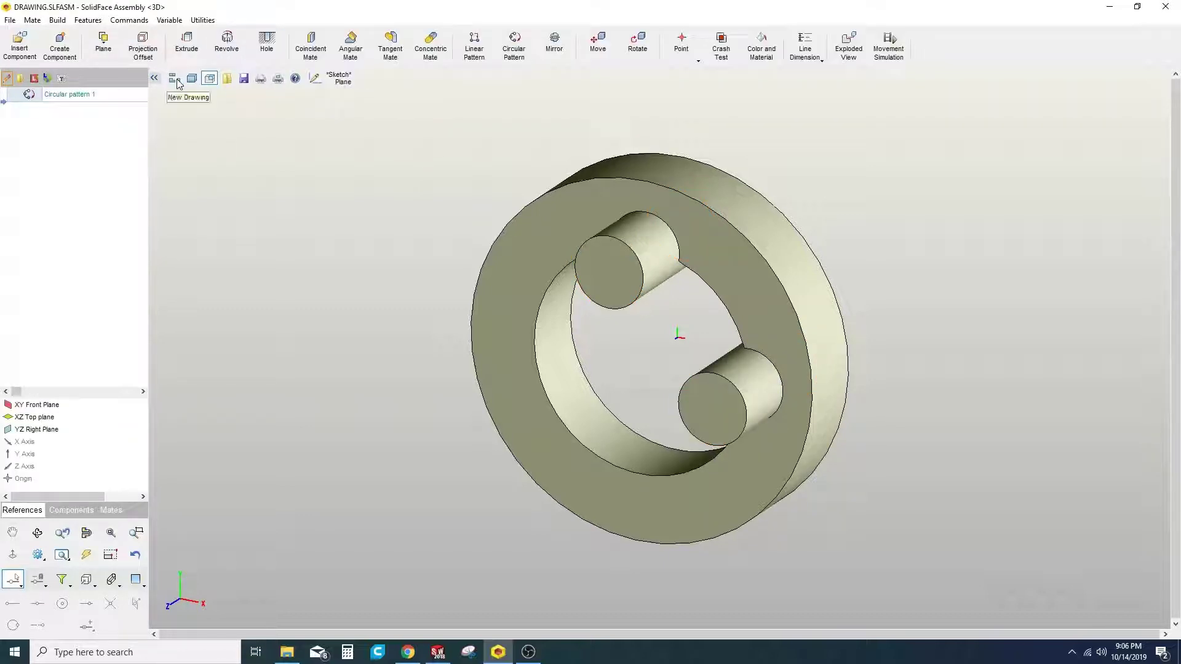
{"action": "mouse_move", "coordinate": [694, 346]}
{"action": "middle_mouse_down"}
{"action": "mouse_move", "coordinate": [674, 337]}
{"action": "mouse_move", "coordinate": [633, 347]}
{"action": "mouse_move", "coordinate": [740, 283]}
{"action": "middle_mouse_up"}
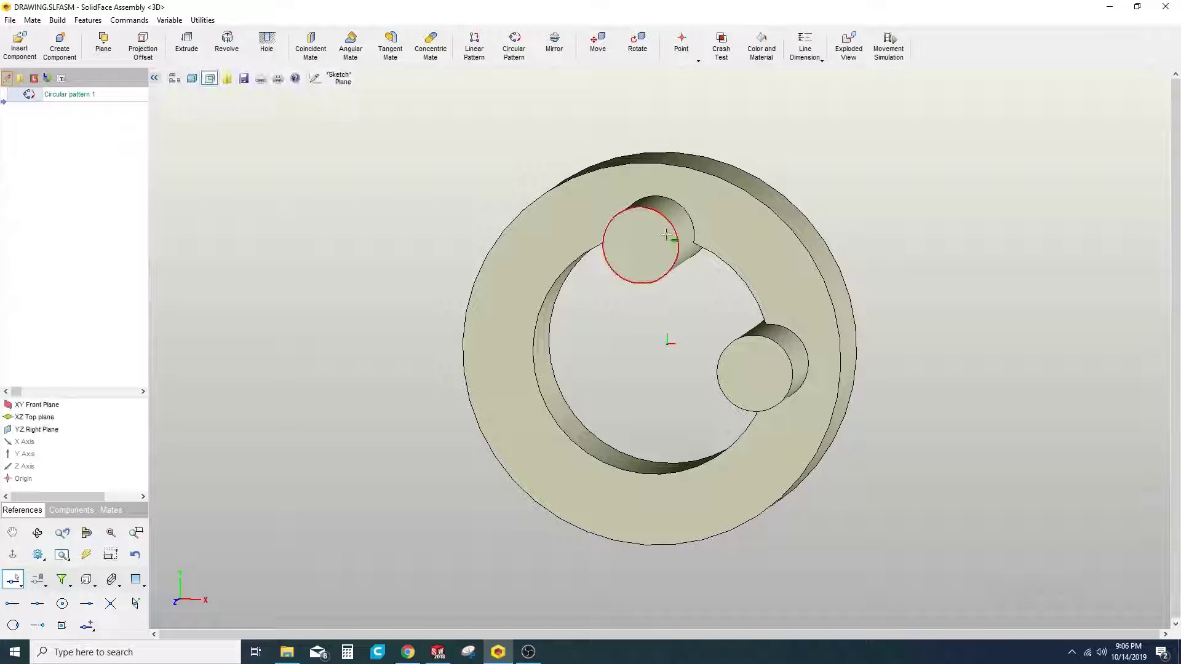